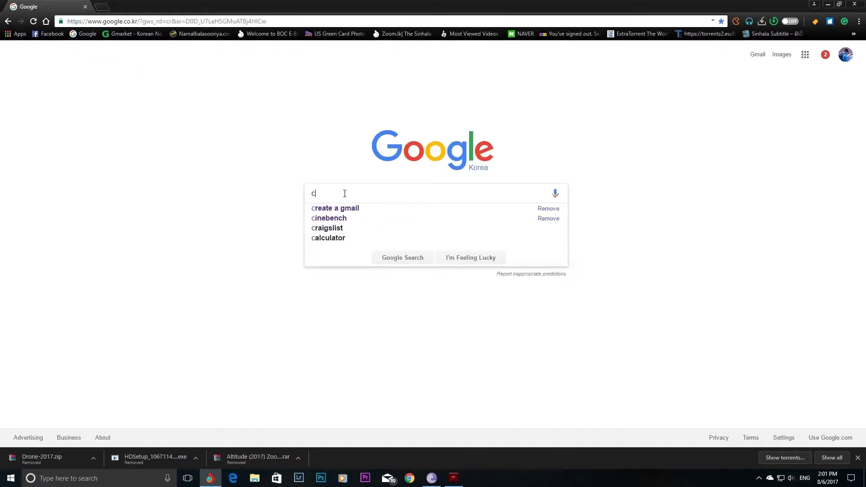
- Search Google for 'create a gmail account' and open the Create your Google Account result
type("e a ")
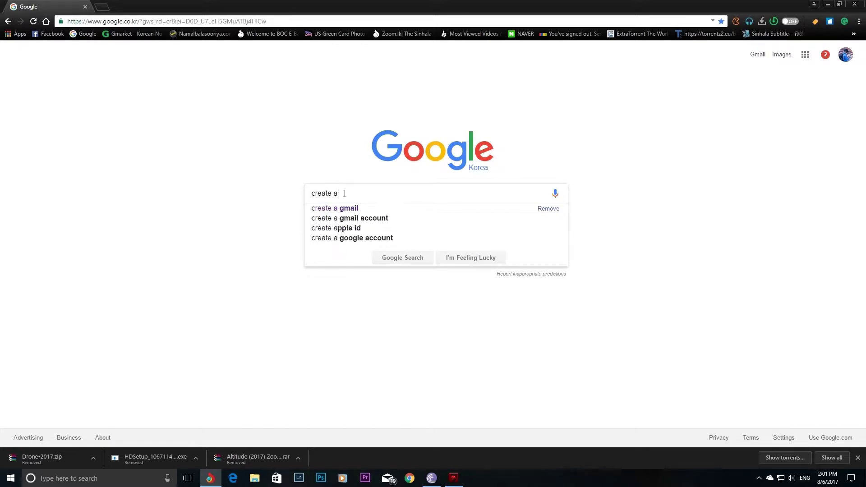
type("gmail")
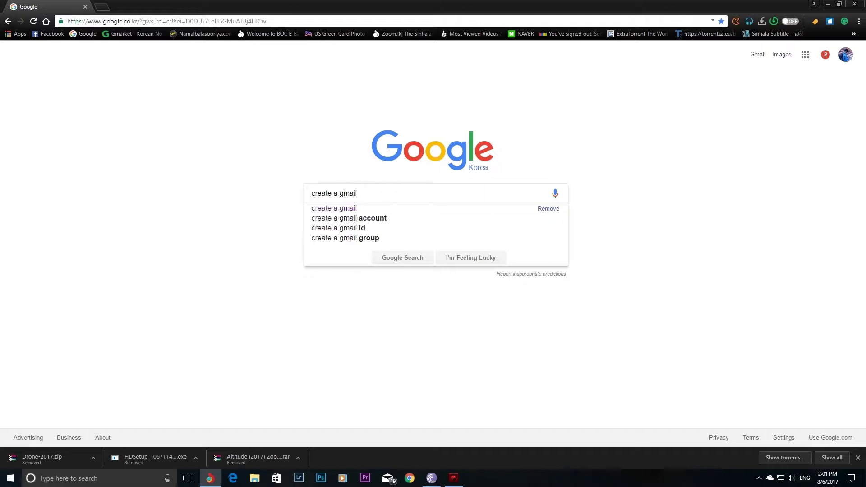
type(" acc")
key("Down")
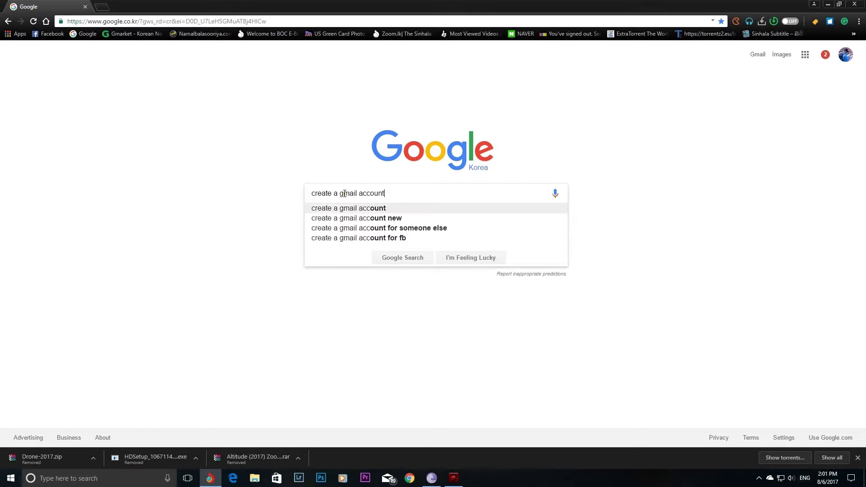
key("Return")
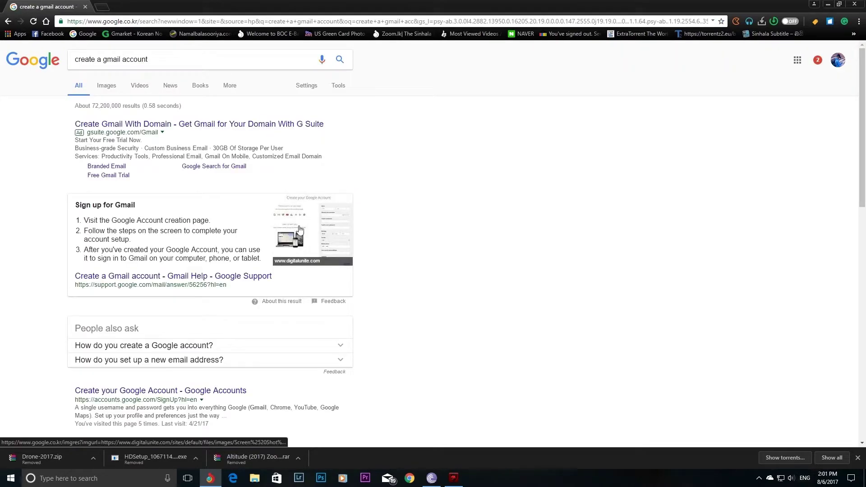
scroll(397, 228, "down", 3)
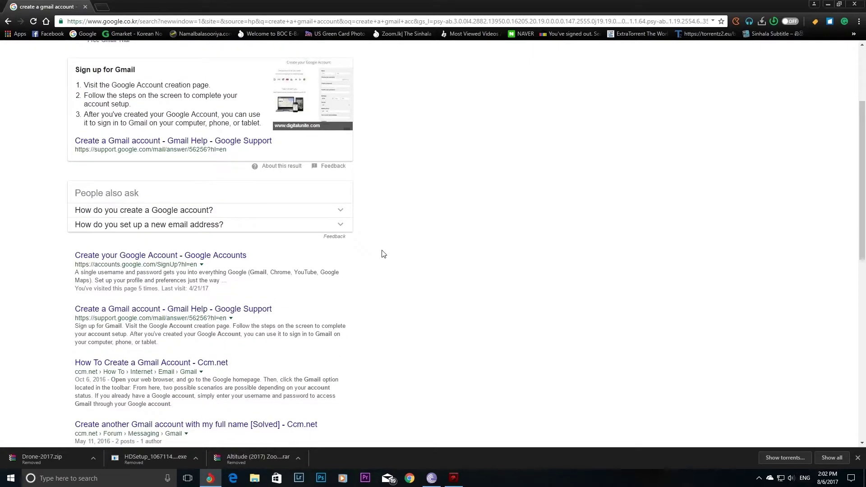
left_click(104, 256)
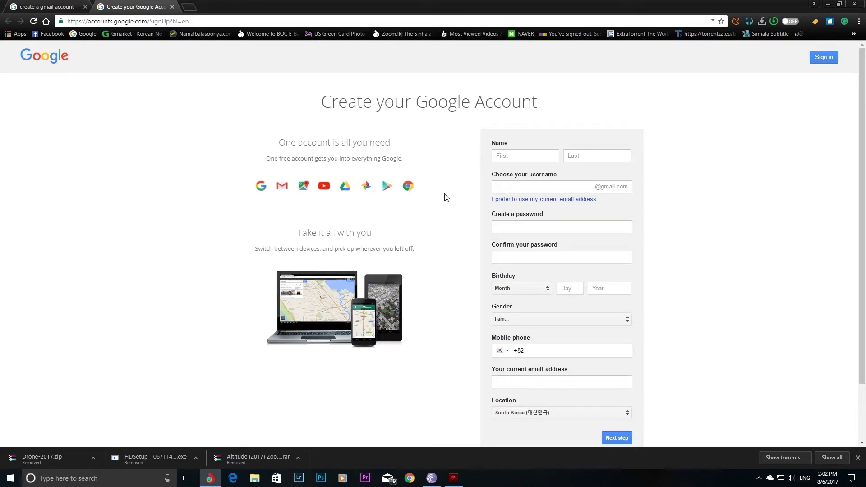
scroll(444, 193, "down", 1)
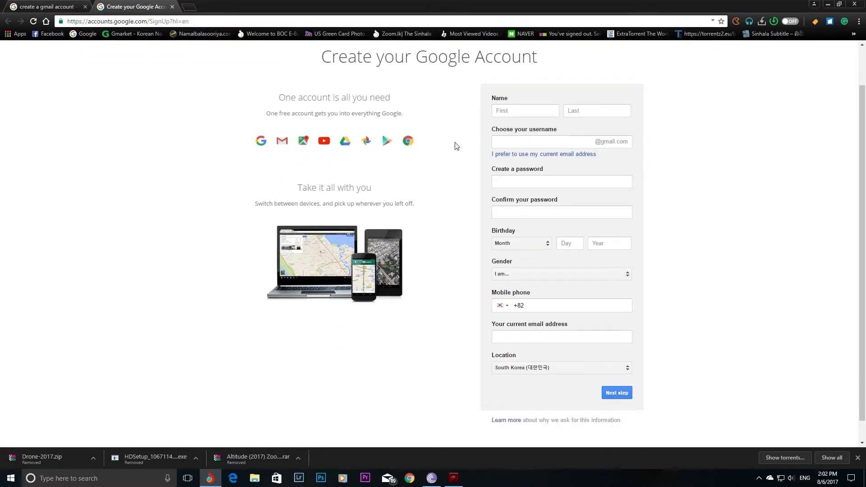
- Enter the account holder's first and last name on the sign-up form
left_click(509, 111)
type("nuwa")
key("BackSpace")
key("BackSpace")
key("BackSpace")
key("BackSpace")
left_click(574, 114)
type("eye")
- Choose a username, create a password, and confirm the password
left_click(568, 141)
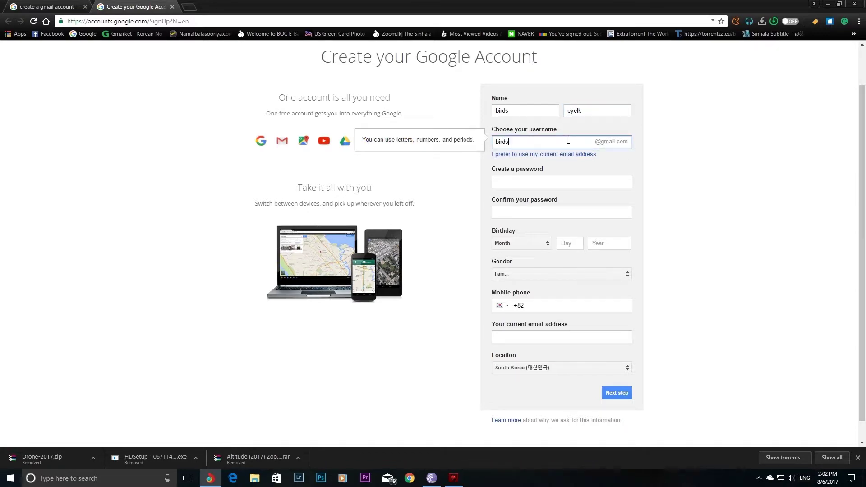
left_click(538, 185)
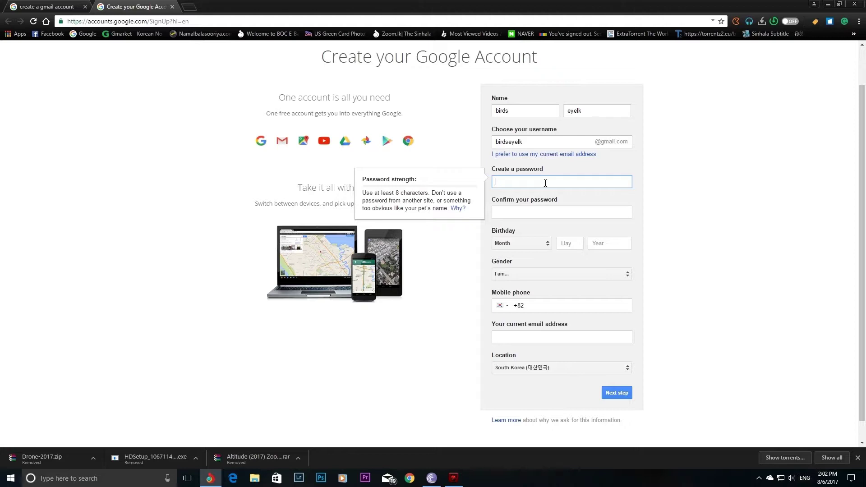
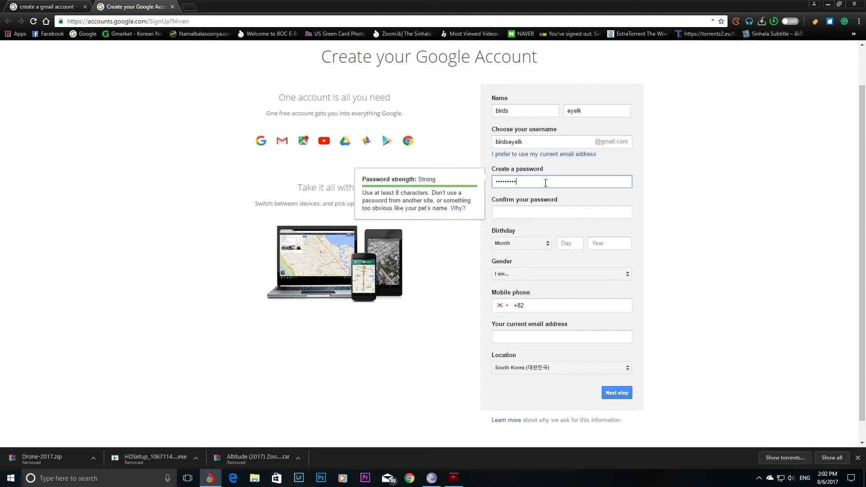
left_click(531, 216)
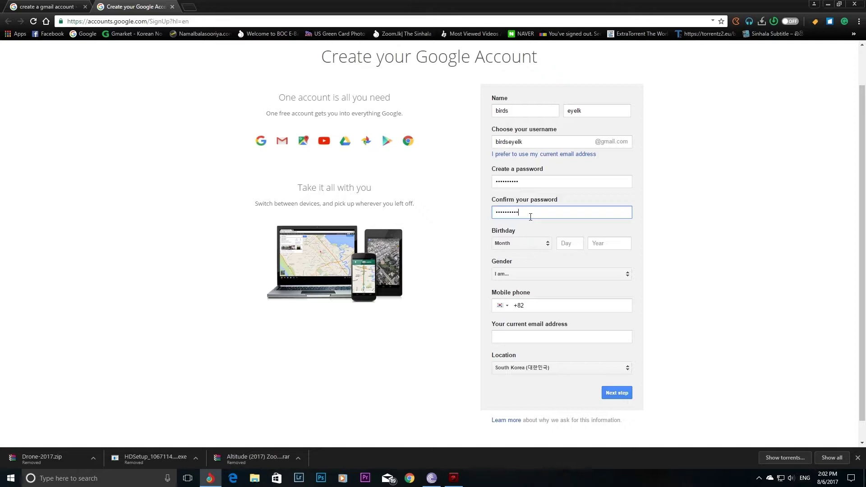
left_click(531, 244)
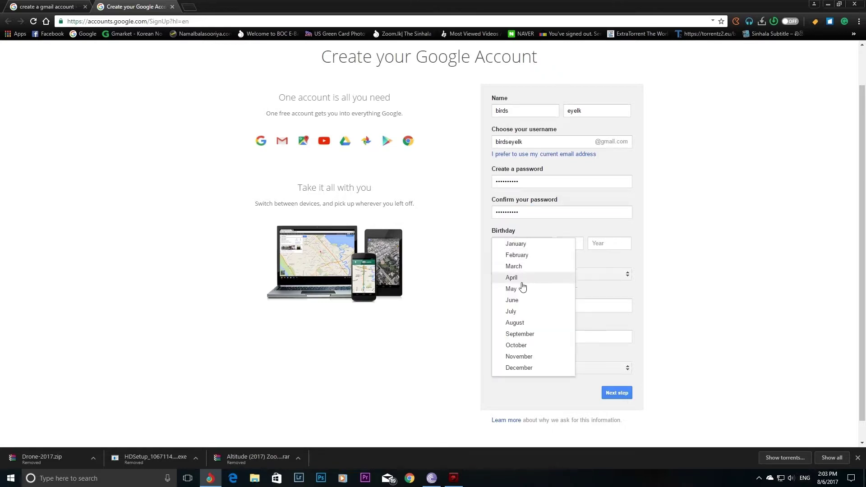
left_click(530, 323)
left_click(571, 245)
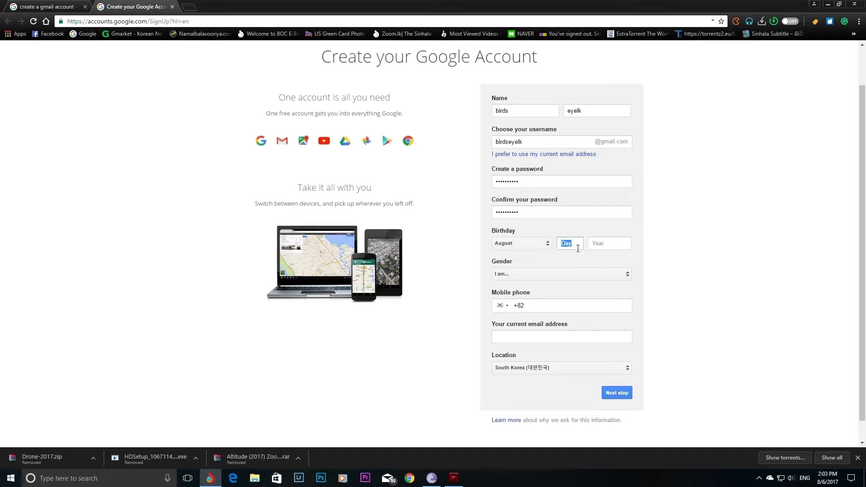
scroll(578, 248, "down", 1)
left_click(578, 222)
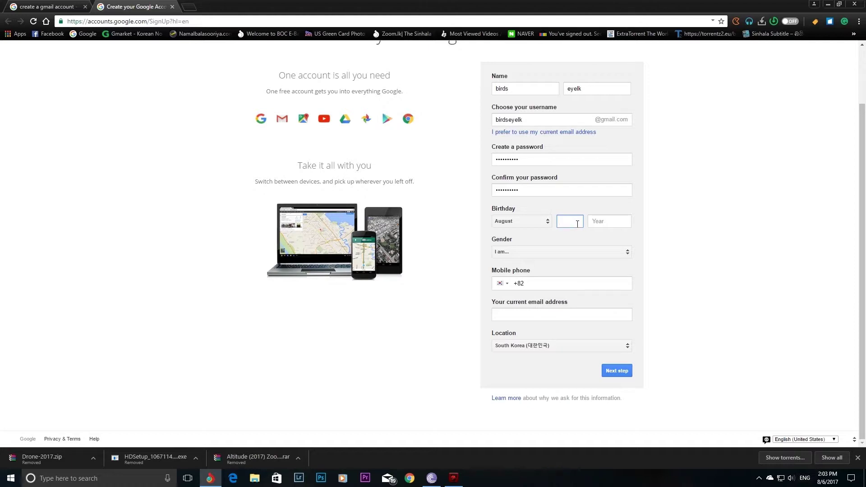
type("21")
key("Tab")
type("1988")
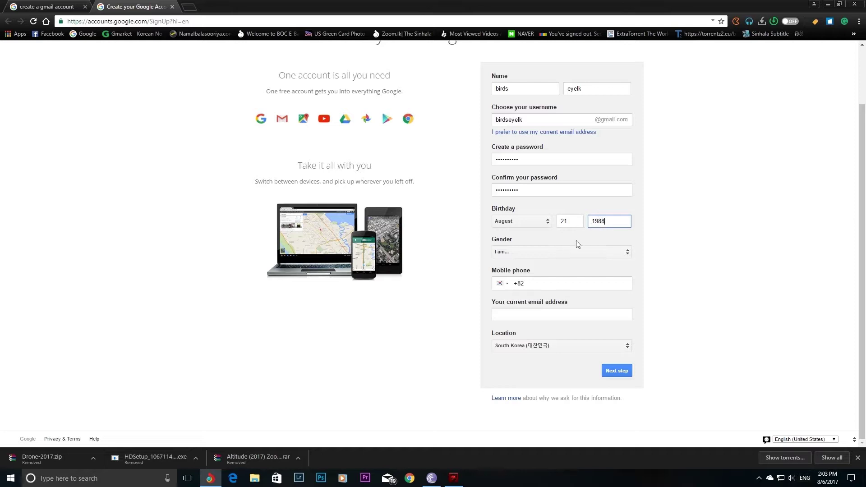
- Set gender to Male, enter the mobile phone number, and submit the form
left_click(565, 252)
left_click(540, 267)
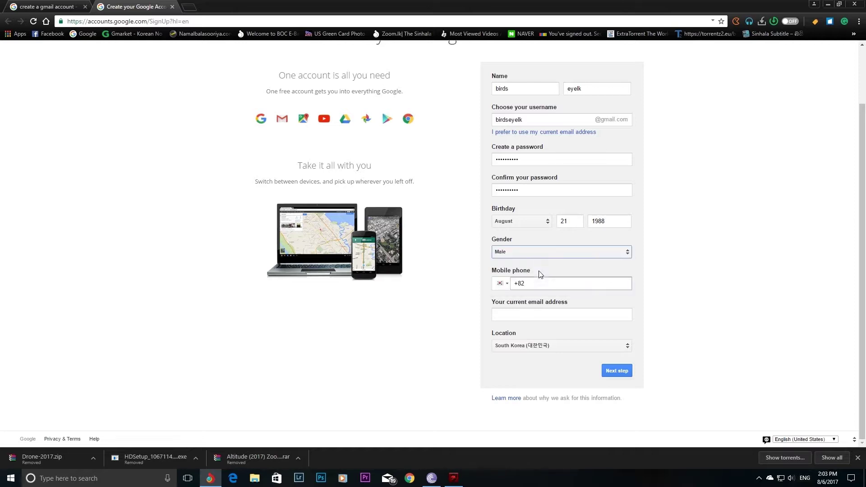
left_click(542, 282)
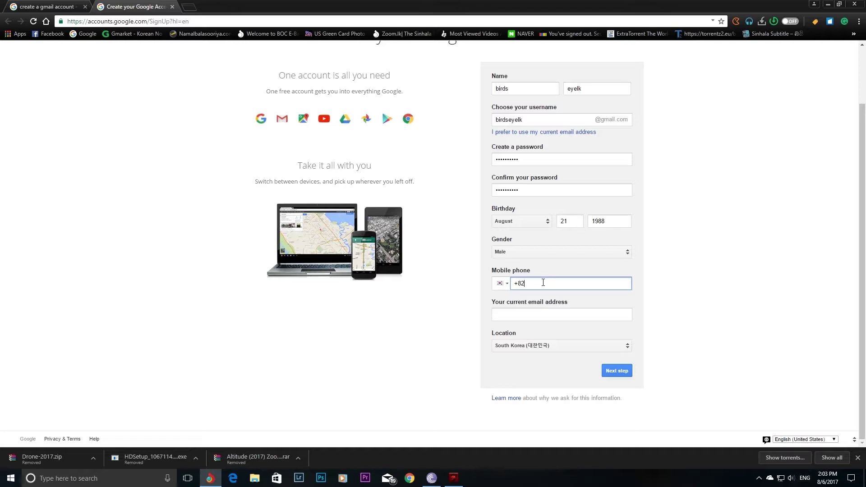
left_click(543, 315)
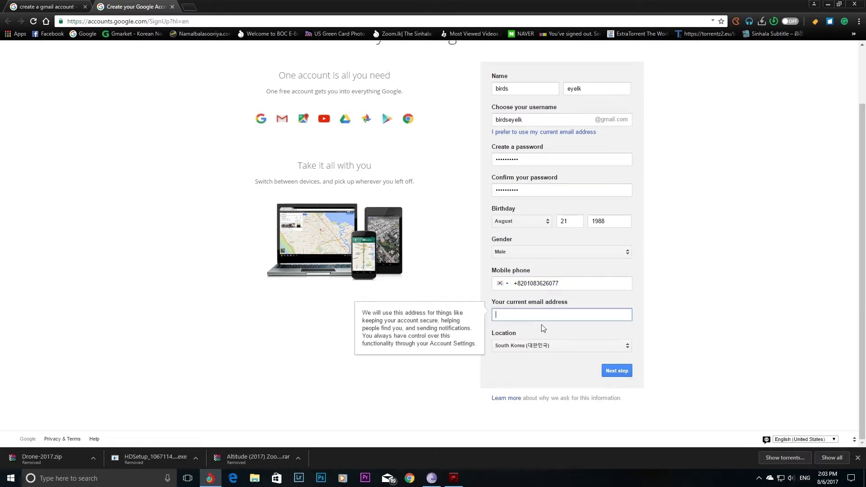
left_click(616, 369)
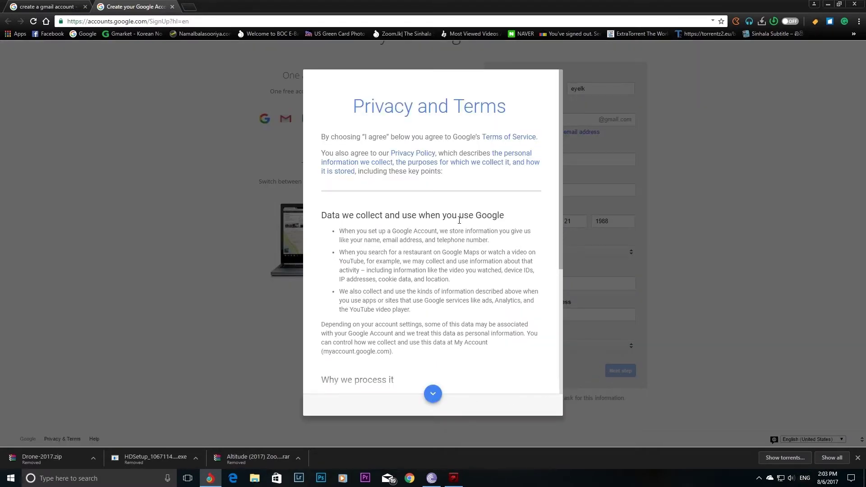
- Read through the Privacy and Terms agreement and accept it with I AGREE
scroll(477, 204, "down", 2)
scroll(476, 204, "down", 2)
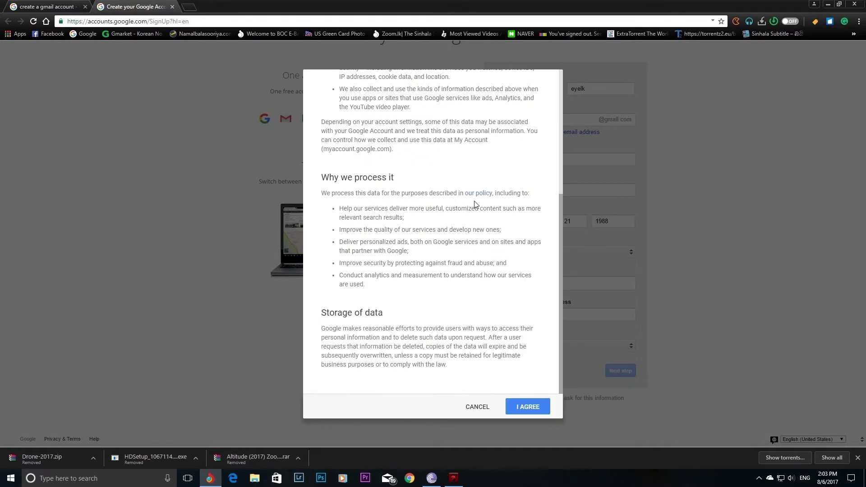
left_click_drag(560, 243, 559, 104)
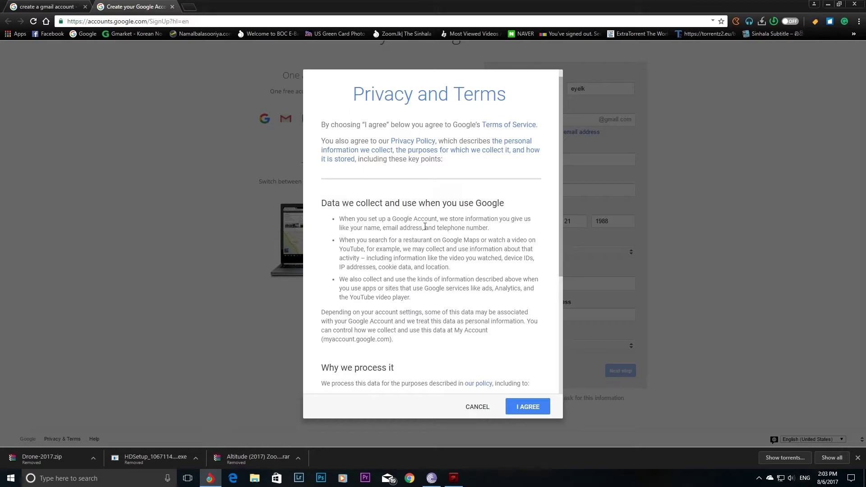
left_click_drag(561, 195, 559, 316)
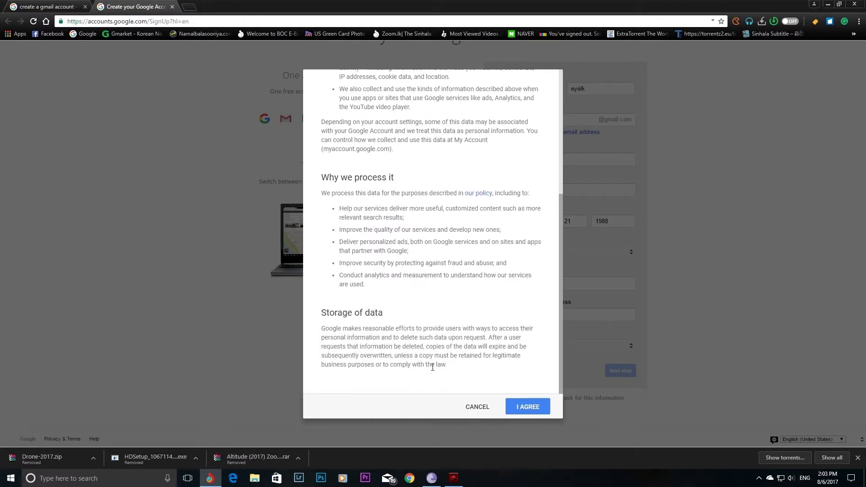
left_click(529, 407)
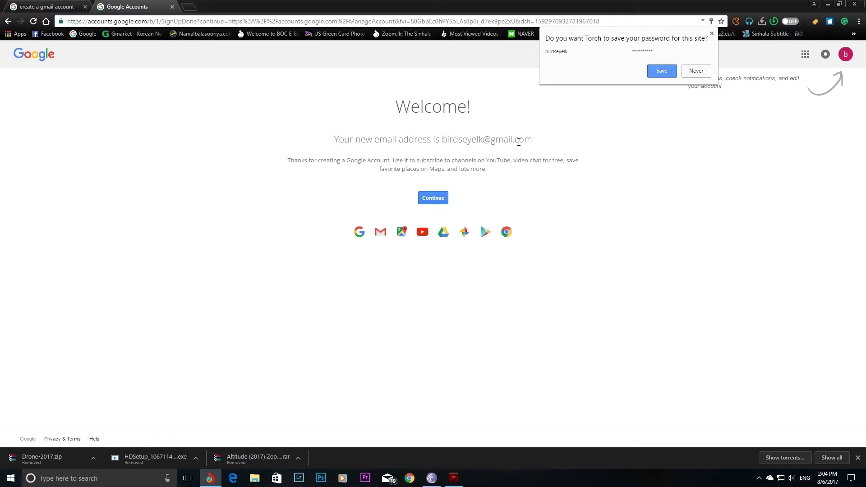
- Copy the new Gmail address from the Welcome page and continue to My Account
left_click_drag(442, 140, 532, 138)
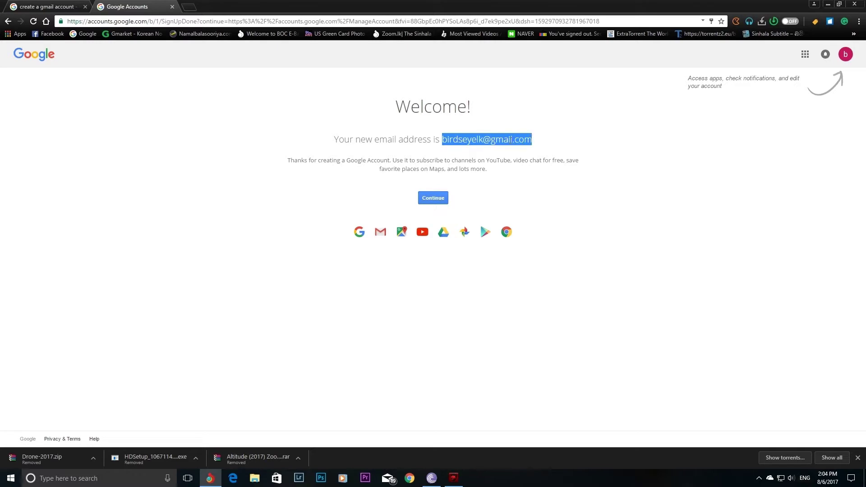
right_click(510, 141)
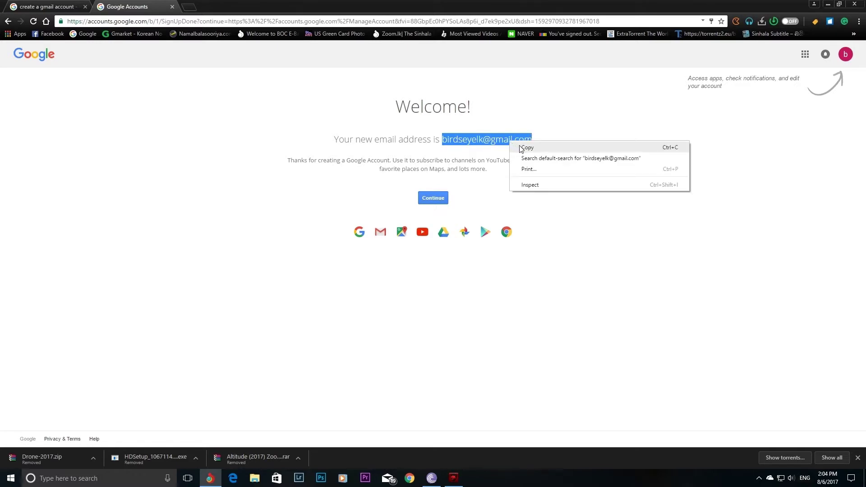
left_click(522, 148)
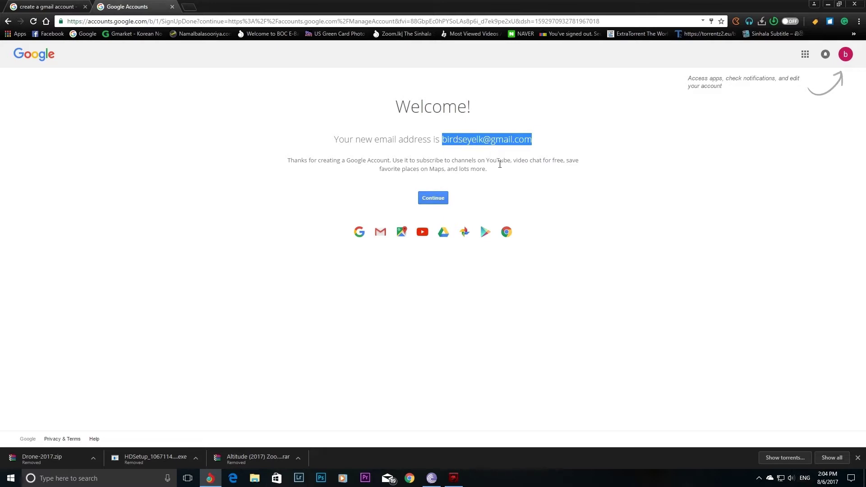
left_click(447, 199)
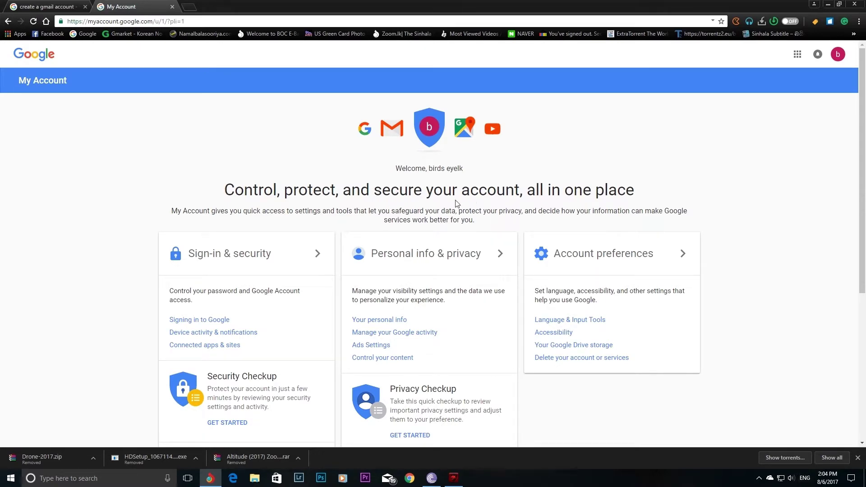
scroll(500, 209, "down", 3)
scroll(500, 212, "down", 2)
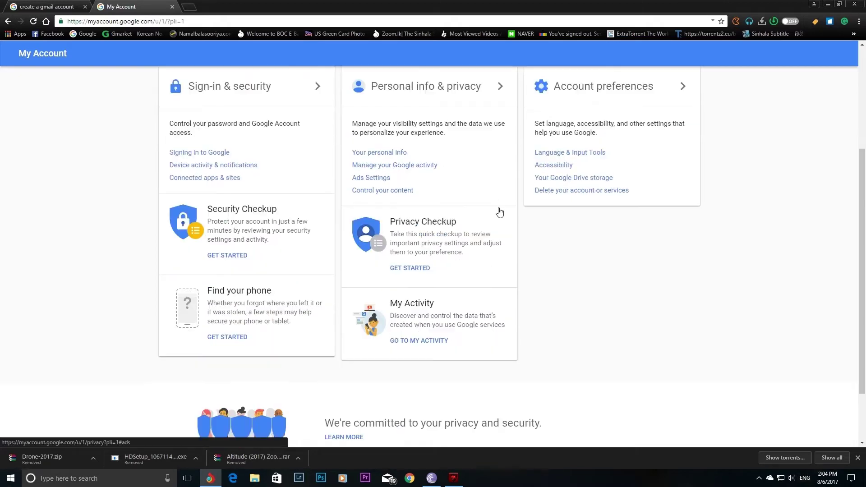
scroll(289, 251, "down", 1)
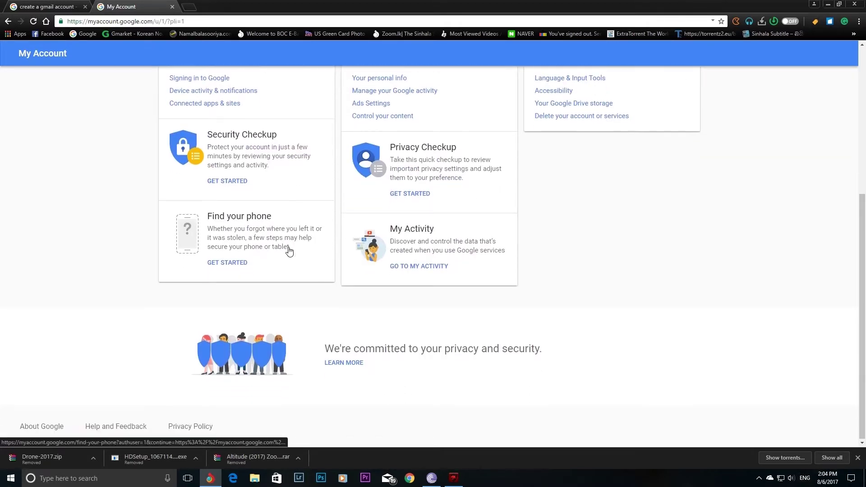
scroll(288, 246, "up", 6)
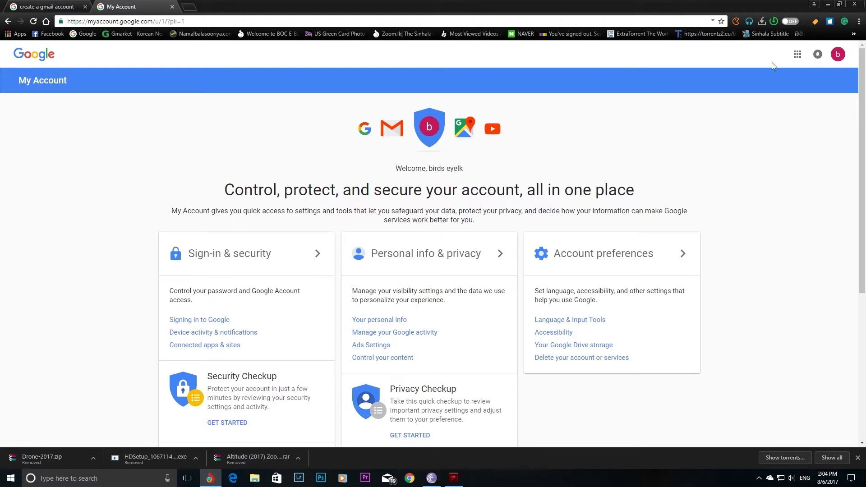
left_click(837, 55)
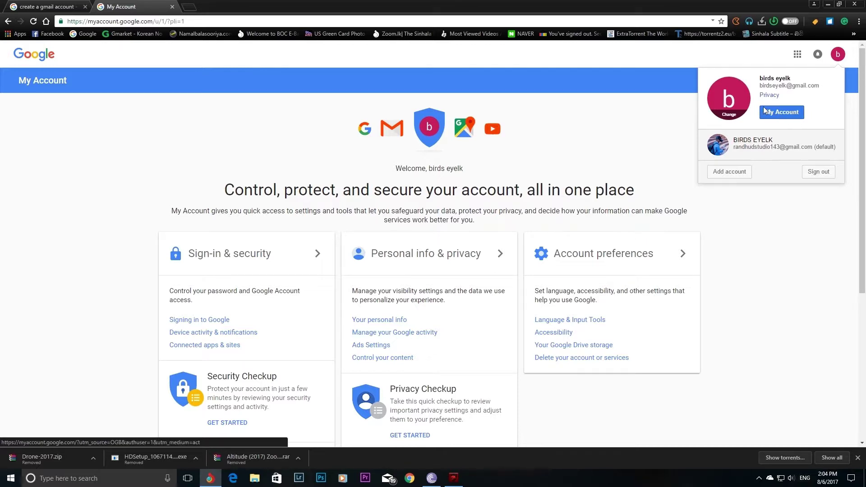
left_click(788, 114)
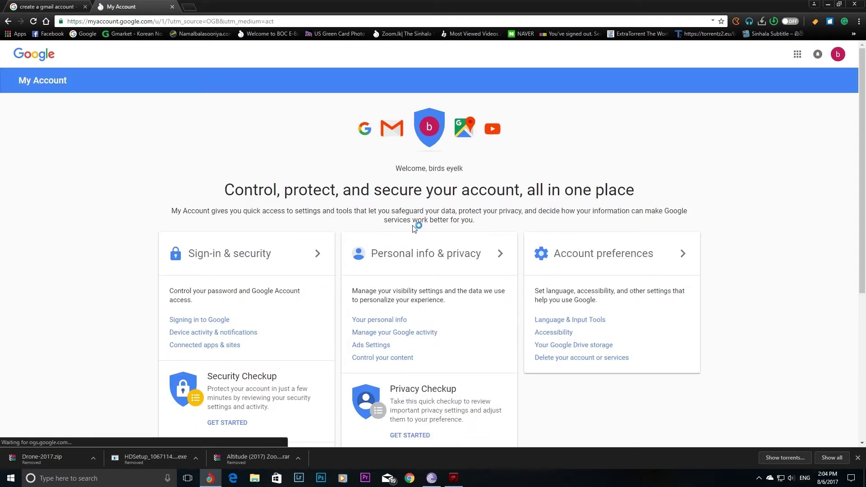
scroll(345, 258, "down", 2)
scroll(345, 257, "down", 2)
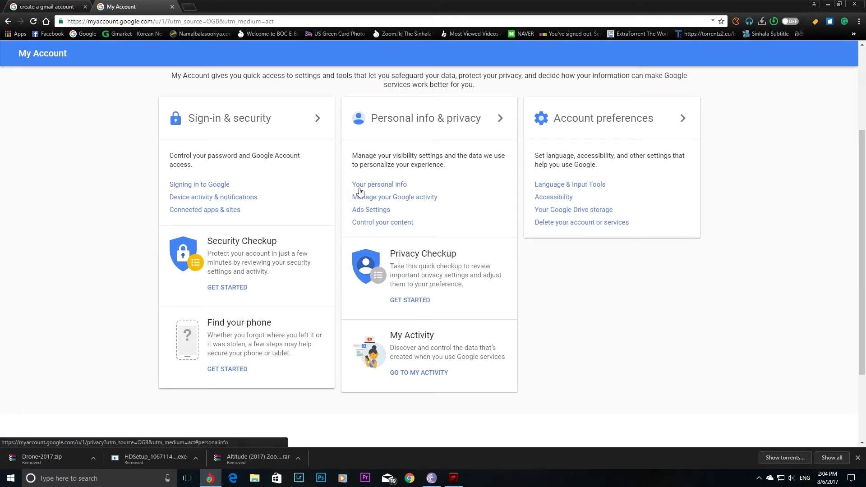
scroll(394, 193, "down", 2)
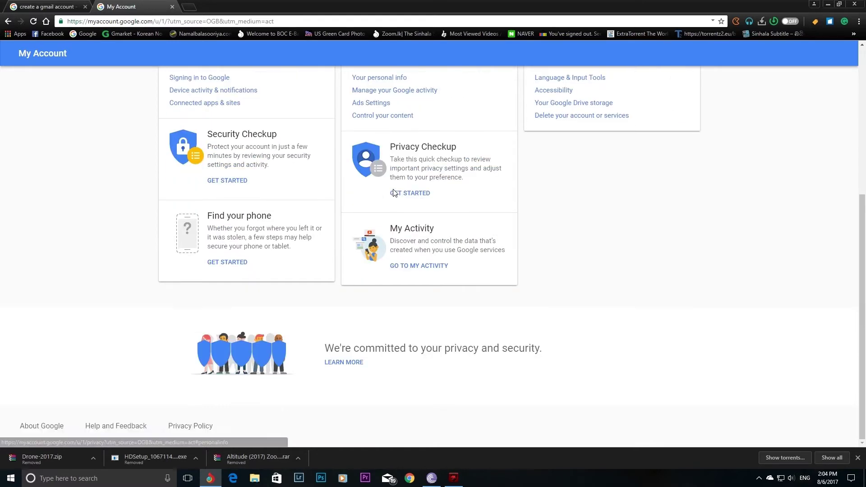
scroll(394, 192, "up", 5)
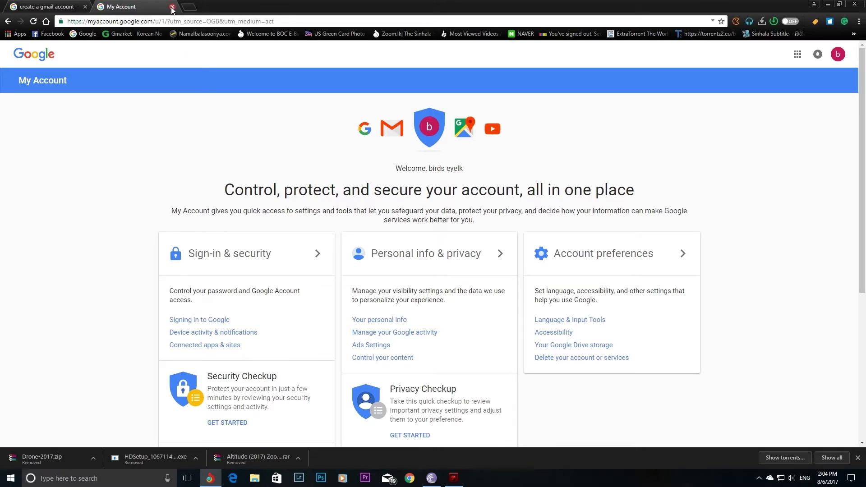
- Close Chrome and open the Google homepage in Torch from its bookmark
left_click(171, 8)
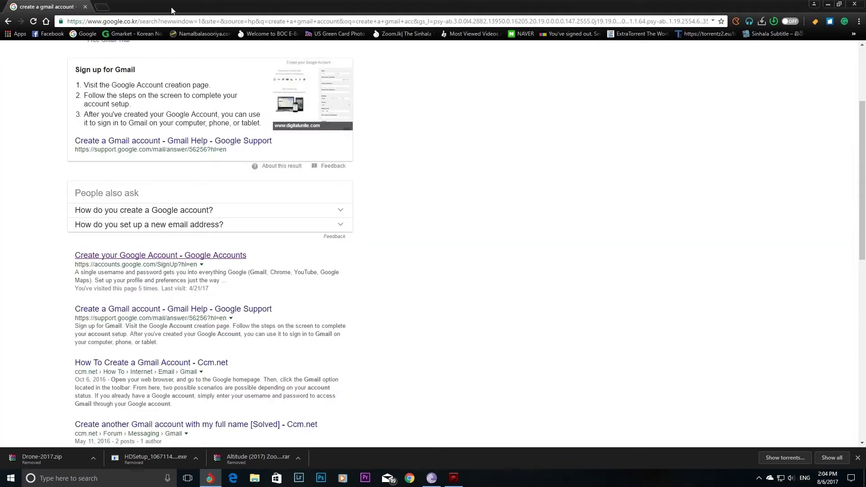
left_click(855, 5)
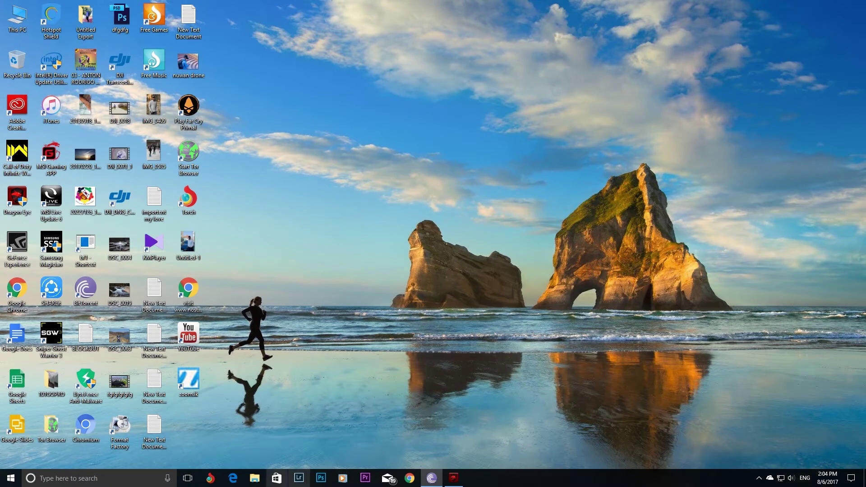
left_click(210, 478)
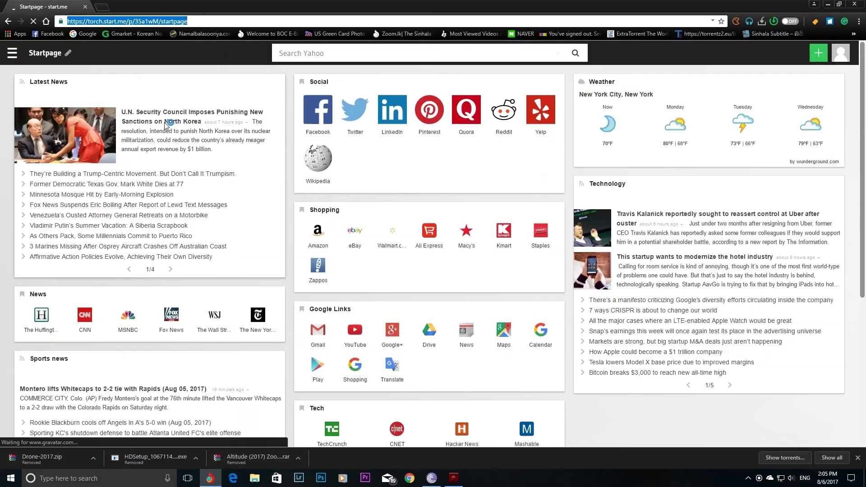
left_click(87, 34)
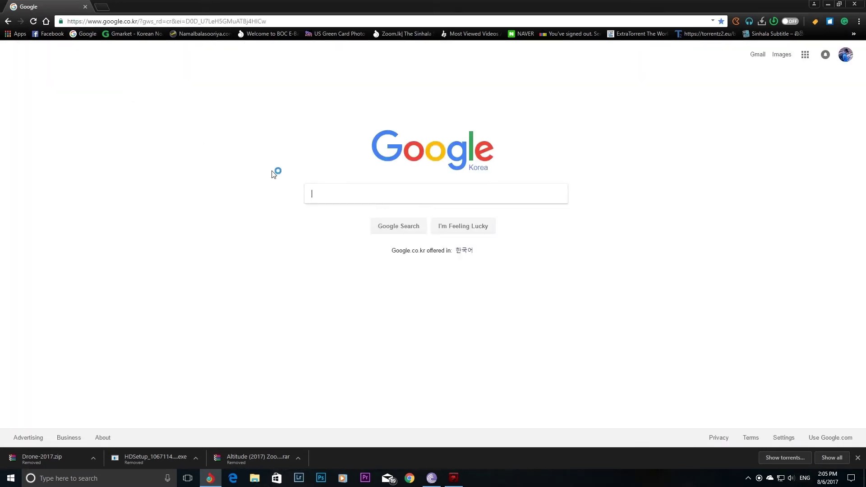
- Sign out of the current Google account from the profile avatar menu
left_click(842, 59)
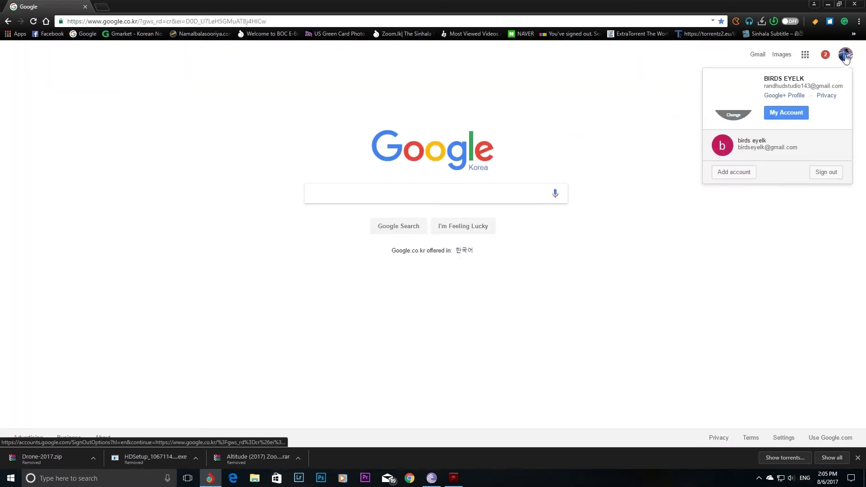
left_click(826, 170)
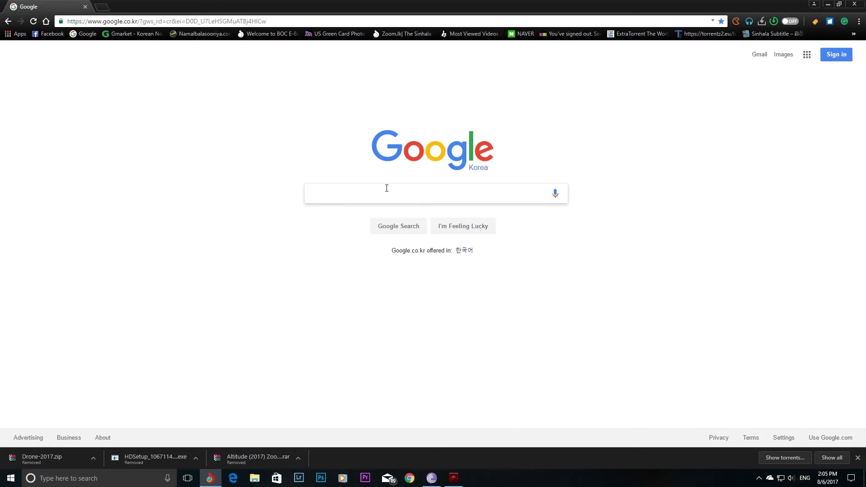
- Sign in to Gmail with the newly created account and its password
left_click(760, 55)
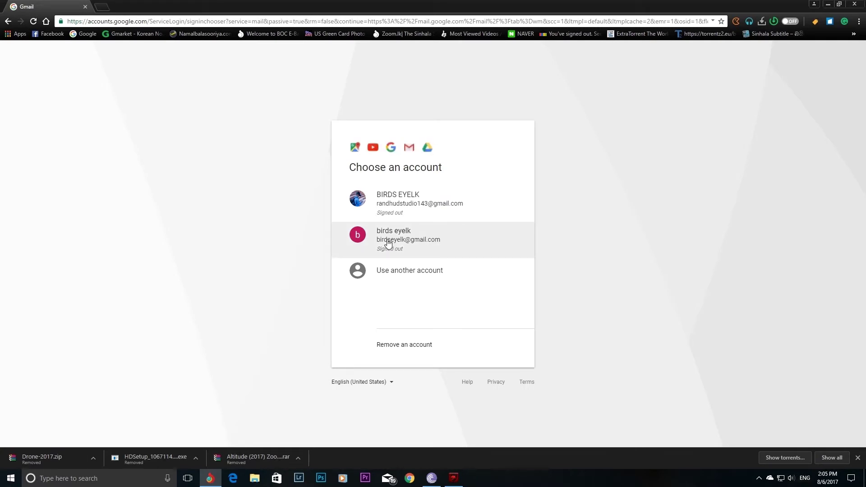
left_click(388, 242)
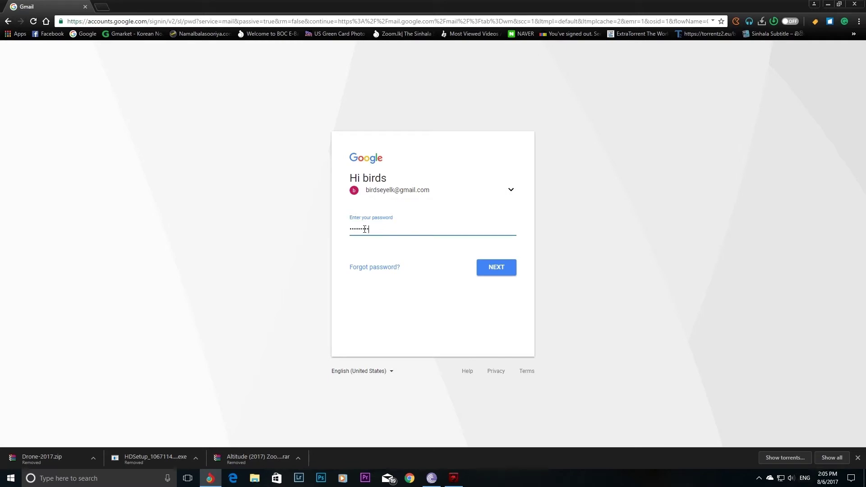
left_click(492, 267)
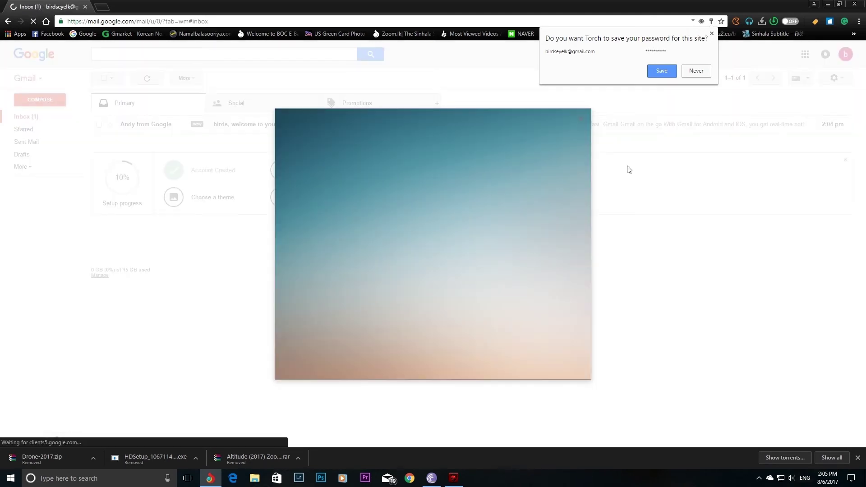
- Save the password in the browser and step through the welcome tour to the inbox
left_click(662, 71)
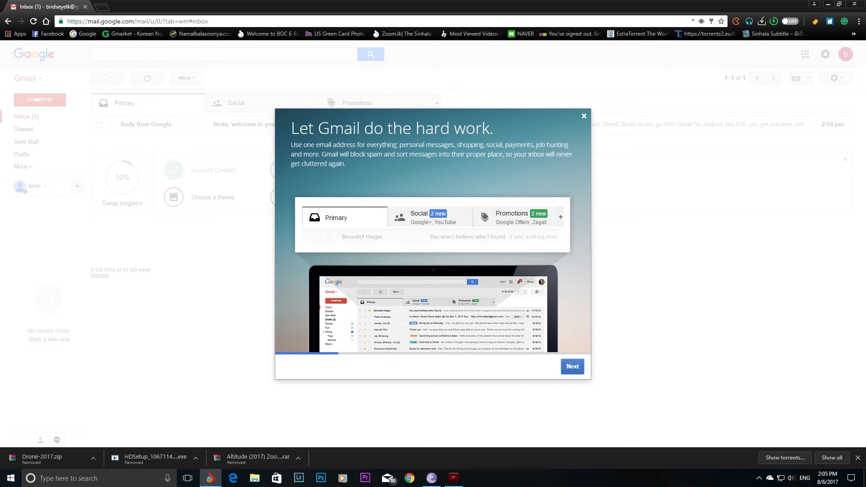
left_click(570, 367)
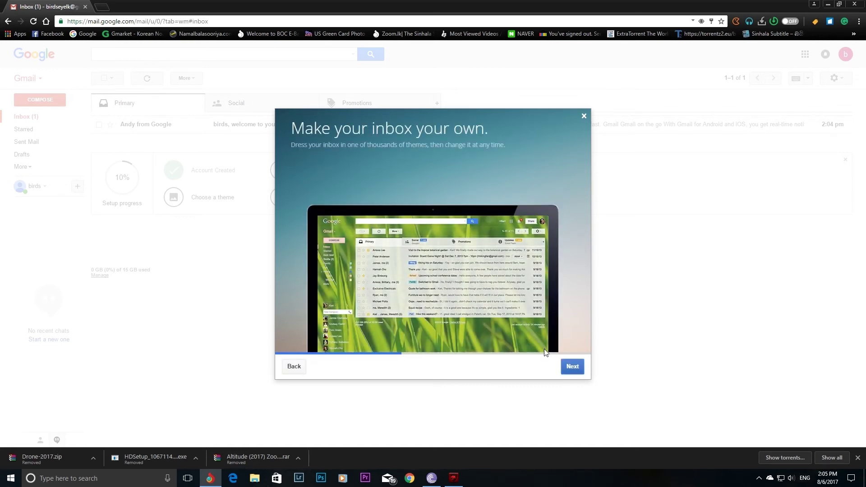
left_click(571, 363)
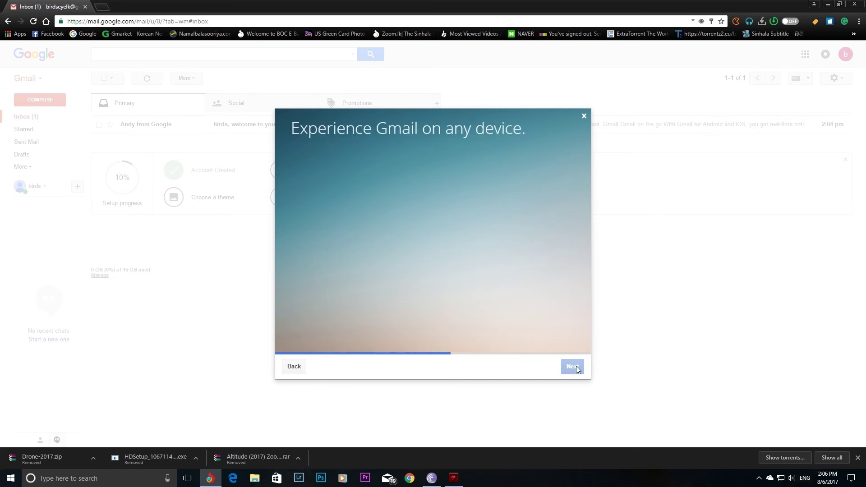
left_click(573, 367)
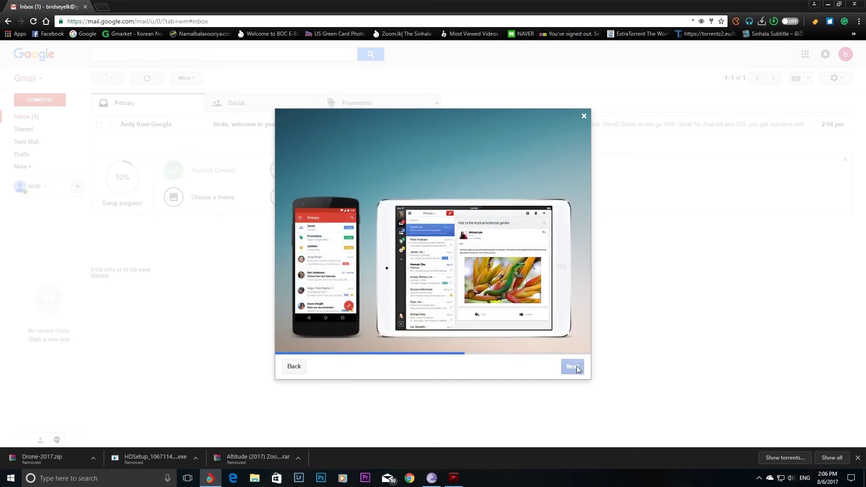
left_click(574, 368)
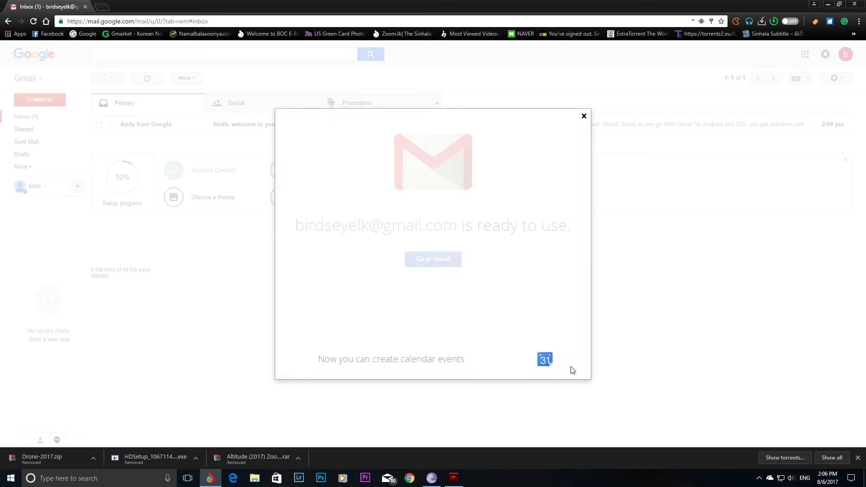
left_click(433, 259)
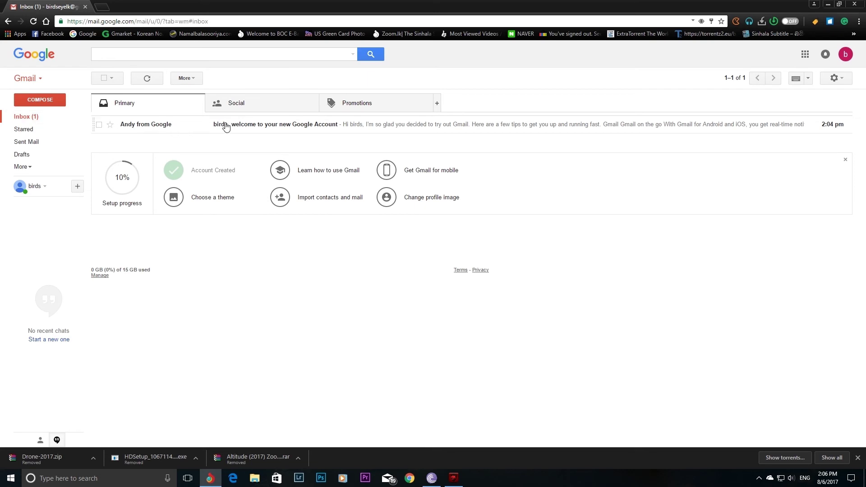
- Open and read through Google's welcome email, then bring up the account menu
left_click(226, 128)
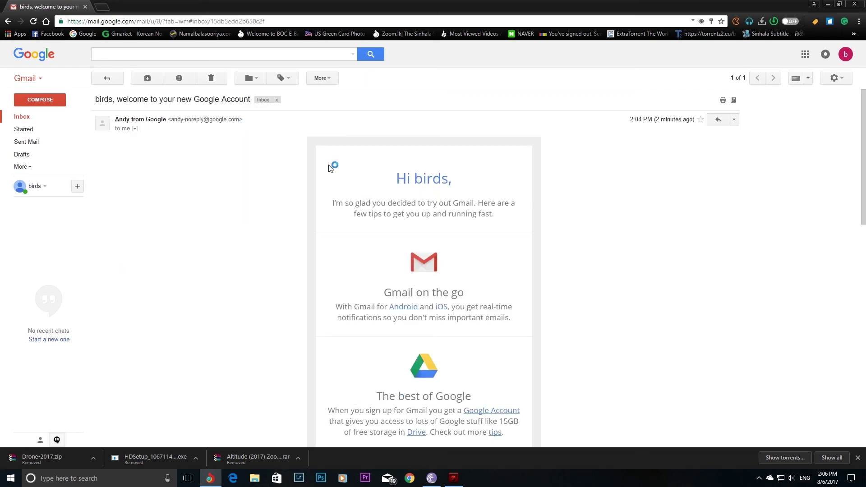
scroll(295, 192, "down", 4)
scroll(296, 193, "down", 7)
scroll(297, 194, "up", 6)
scroll(298, 194, "up", 6)
left_click(846, 57)
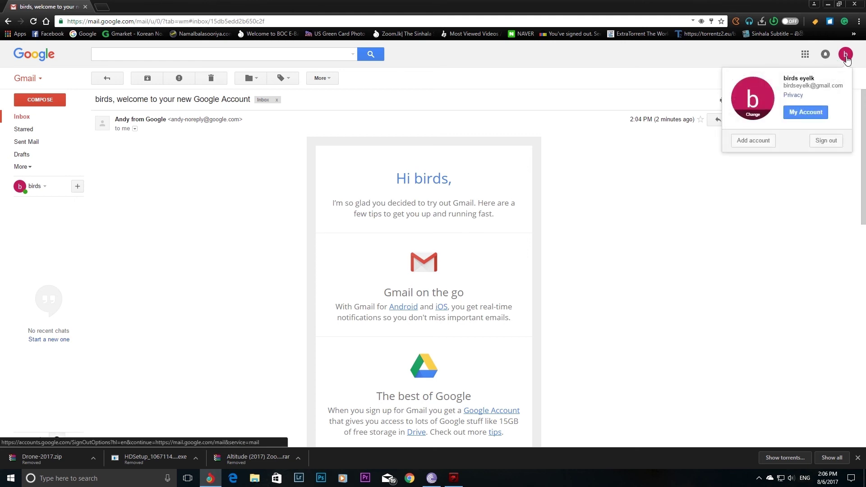